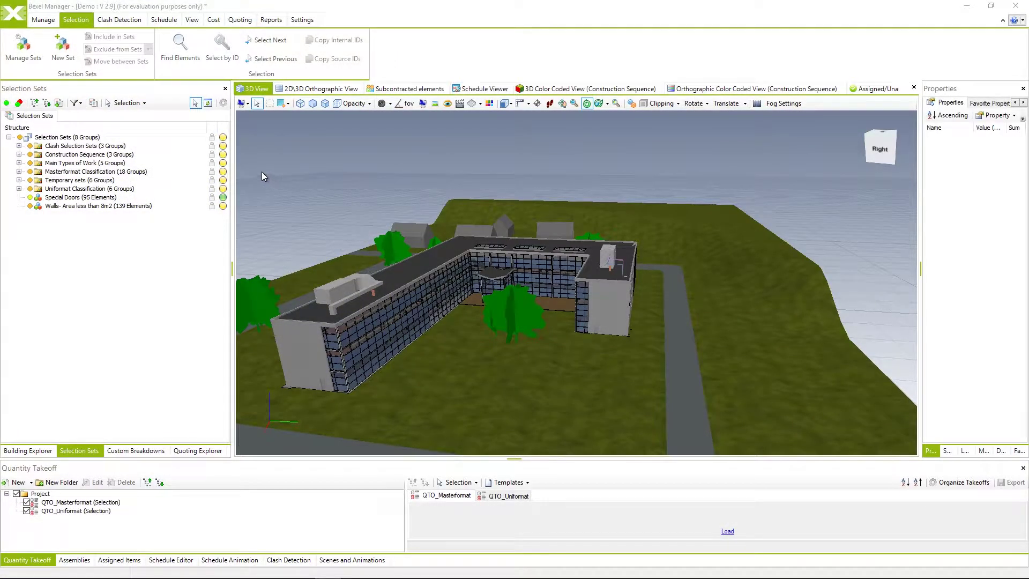
Step: Open Manage Selection Sets and glance at the New Selection Set options without choosing one
{"action": "left_click", "coordinate": [93, 105]}
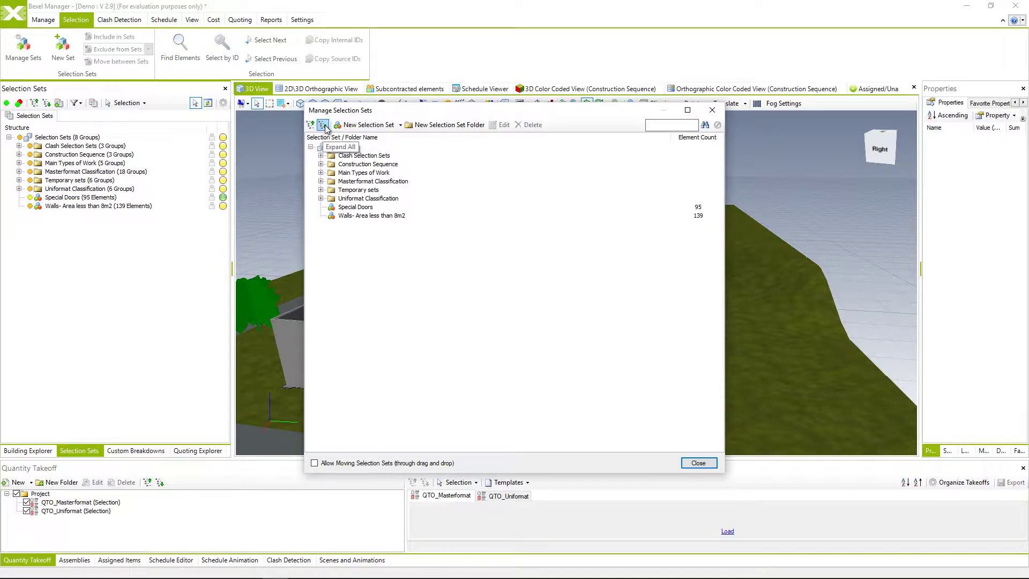
{"action": "left_click", "coordinate": [400, 125]}
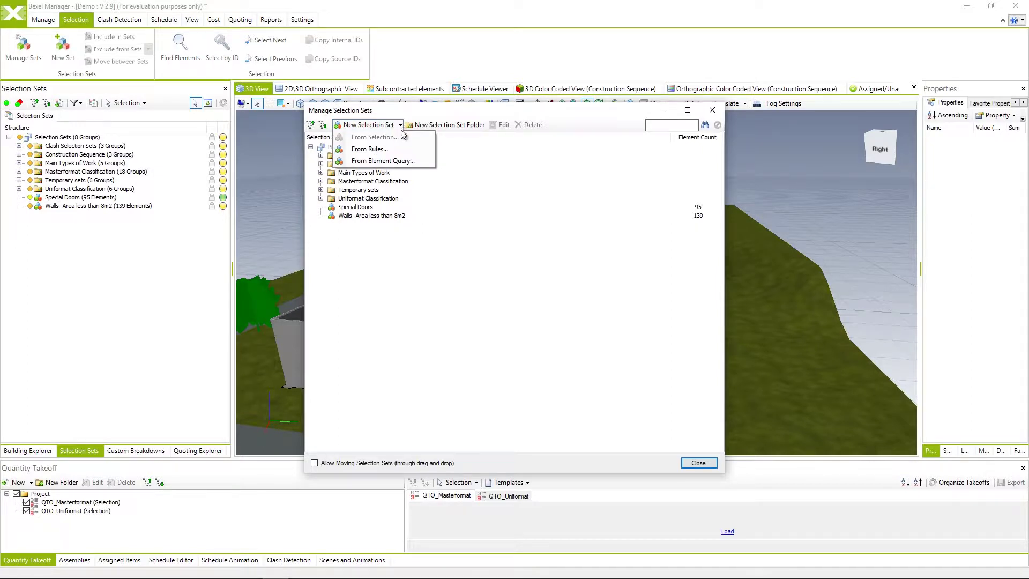
{"action": "left_click", "coordinate": [400, 125]}
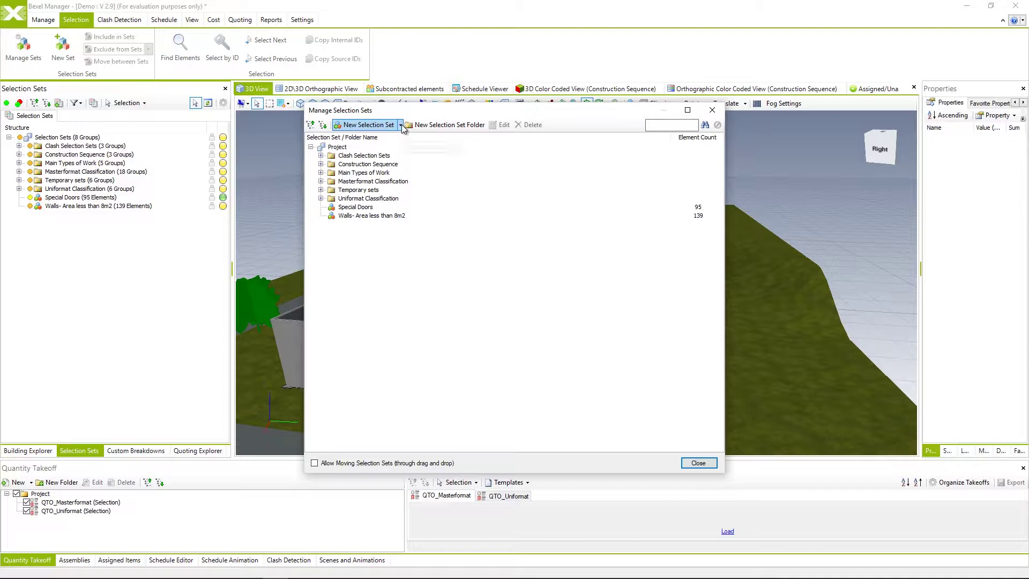
Step: Add a new selection set folder named 'Doors' under Project
{"action": "left_click", "coordinate": [472, 133]}
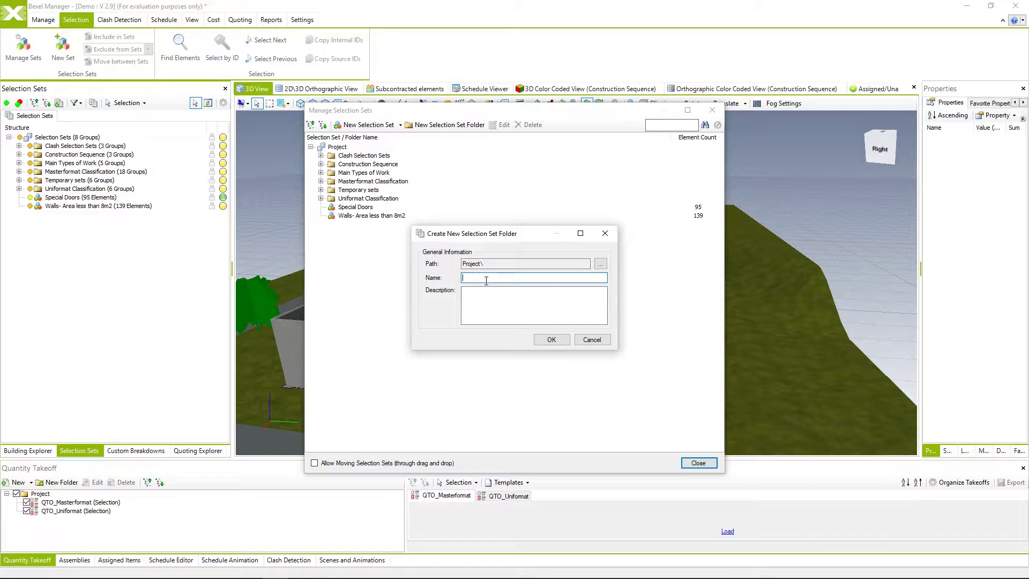
{"action": "type", "text": "Doors"}
{"action": "left_click", "coordinate": [557, 339]}
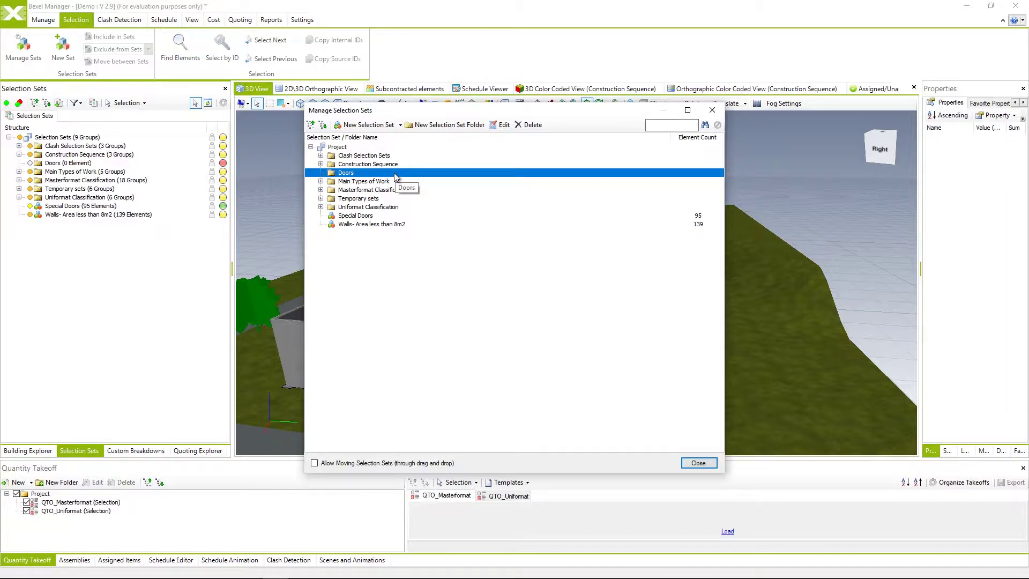
Step: Enable Allow Moving Selection Sets and drag Special Doors (95) into the expanded Doors folder
{"action": "left_click", "coordinate": [370, 216]}
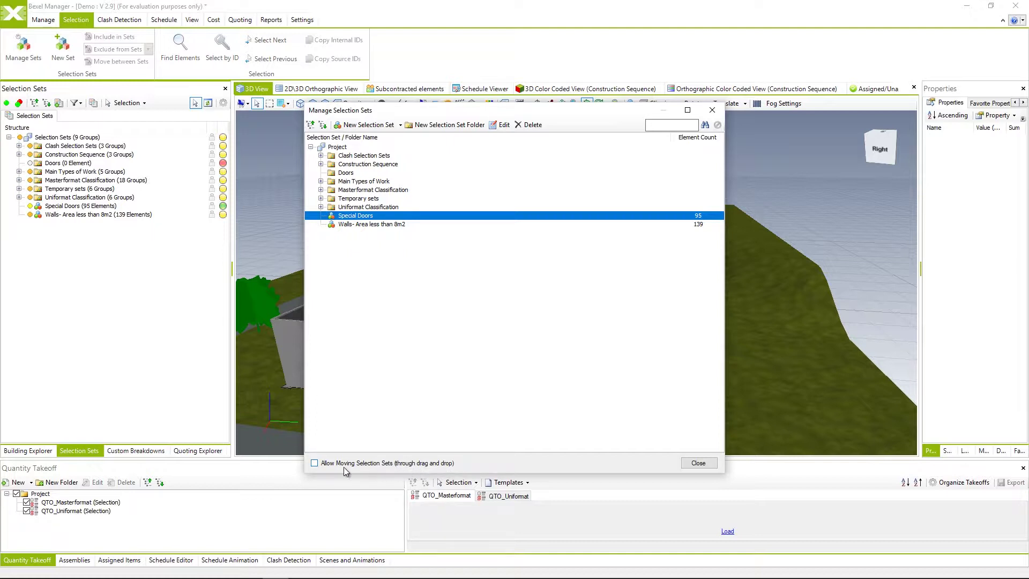
{"action": "left_click", "coordinate": [319, 464]}
{"action": "left_click_drag", "start_coordinate": [366, 220], "coordinate": [358, 173]}
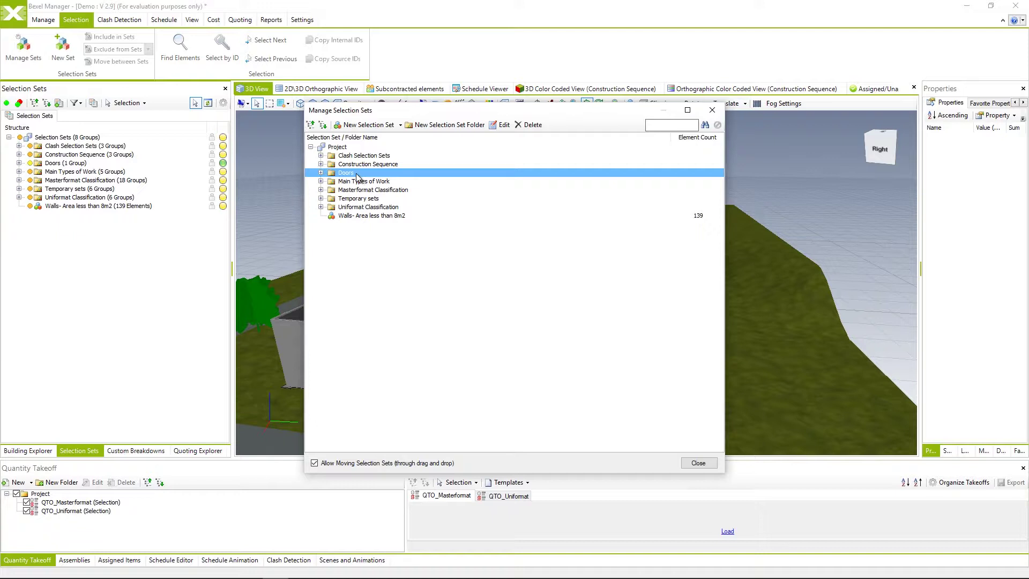
{"action": "left_click", "coordinate": [321, 172]}
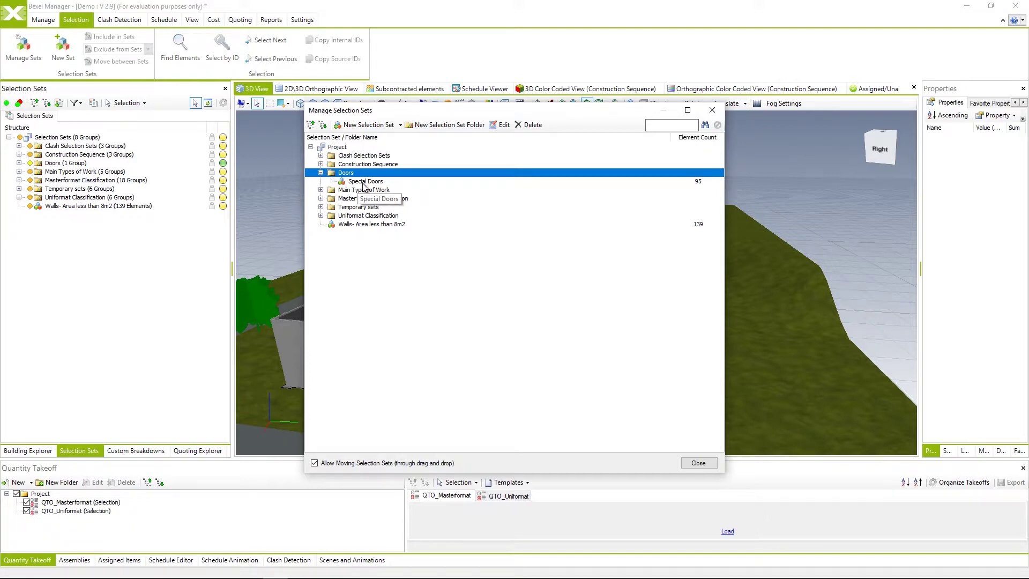
{"action": "left_click", "coordinate": [385, 287]}
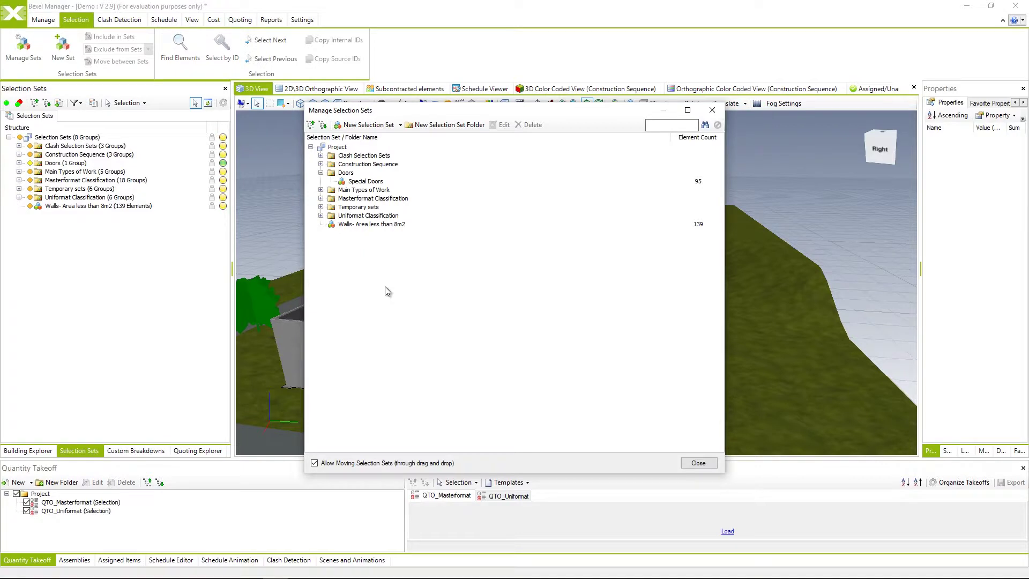
{"action": "left_click", "coordinate": [379, 229]}
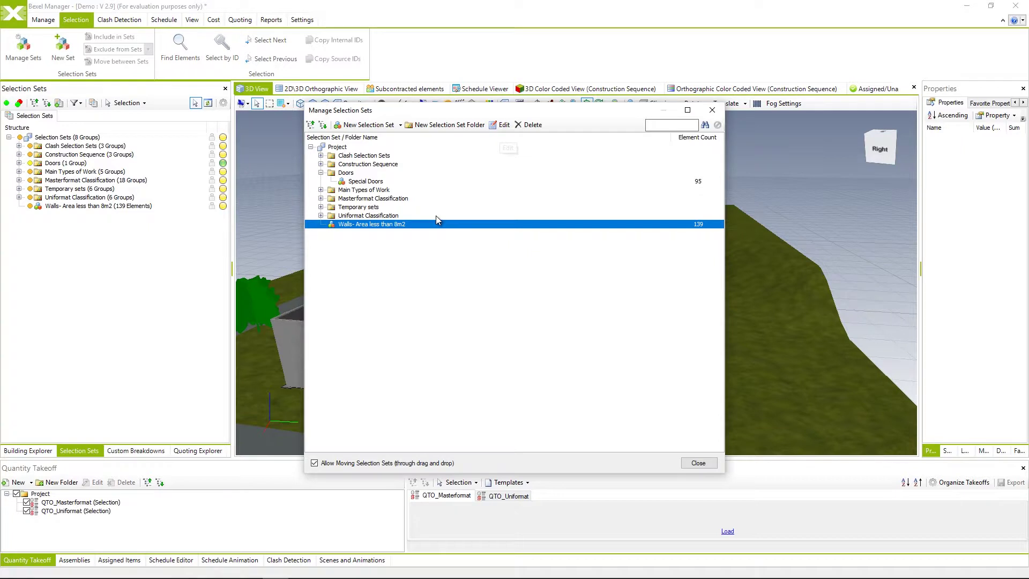
{"action": "right_click", "coordinate": [413, 229]}
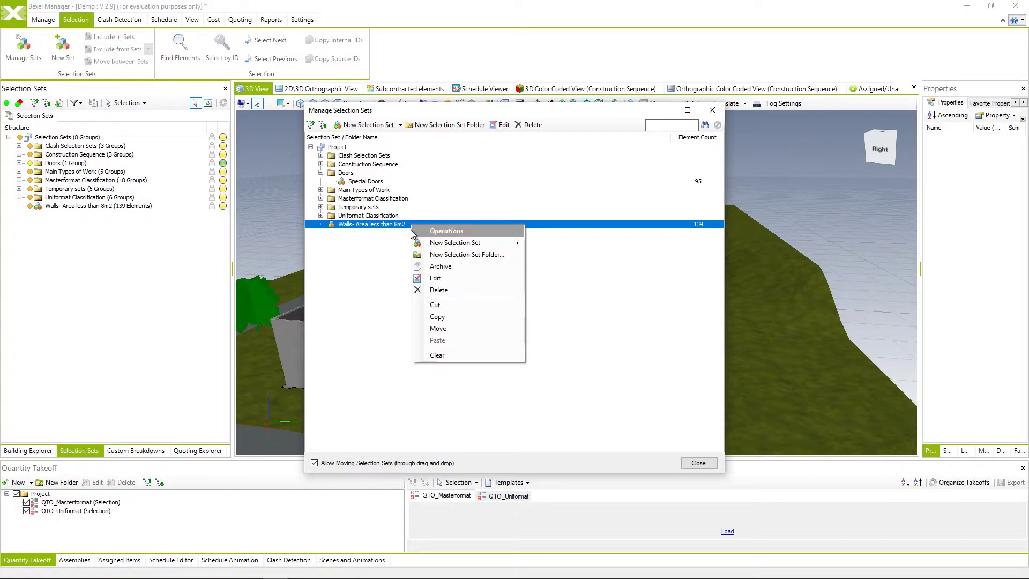
{"action": "left_click", "coordinate": [431, 282]}
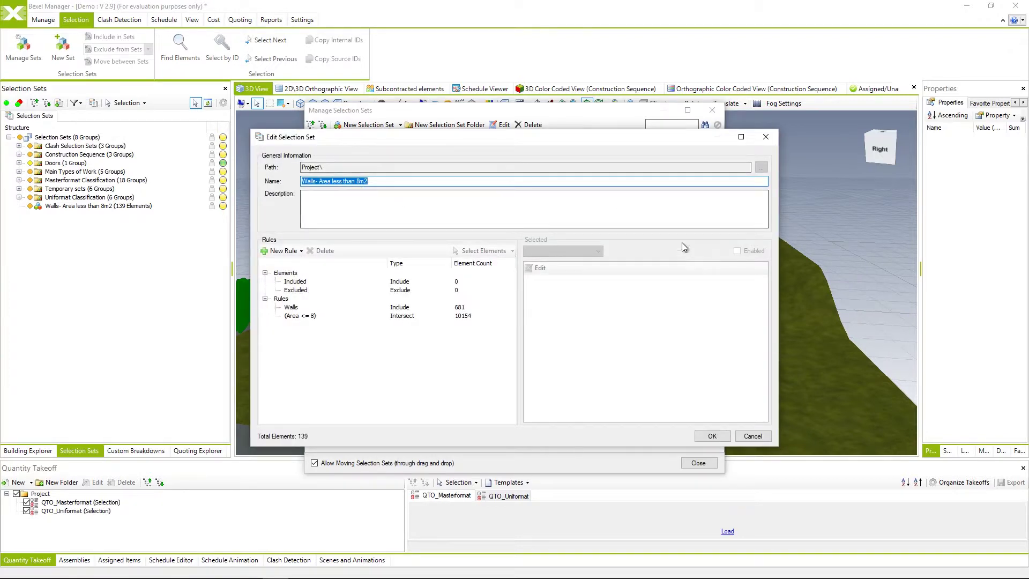
{"action": "left_click", "coordinate": [764, 138]}
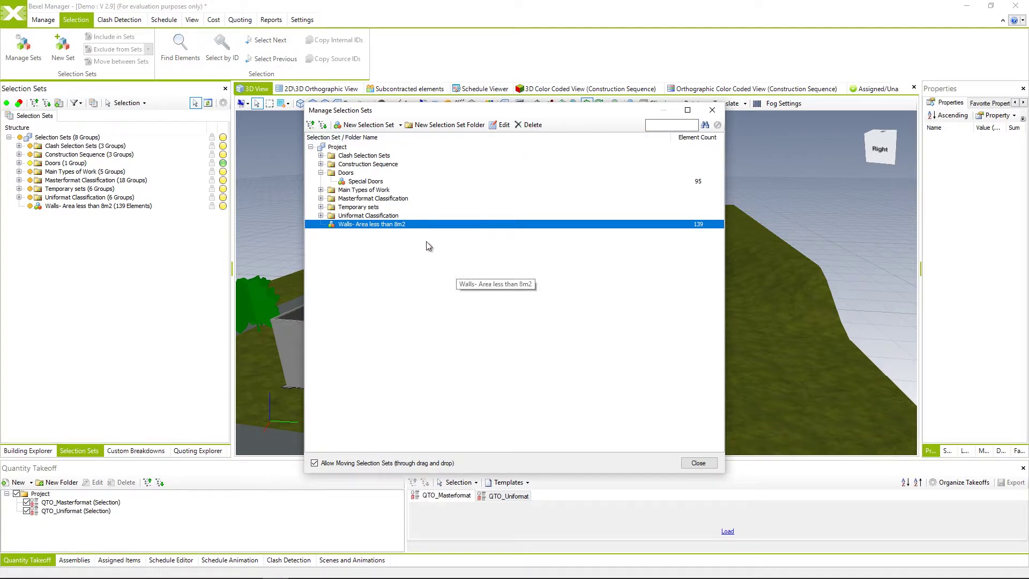
Step: Move the 'Walls- Area less than 8m2' set (139 elements) into the Doors folder
{"action": "right_click", "coordinate": [418, 225]}
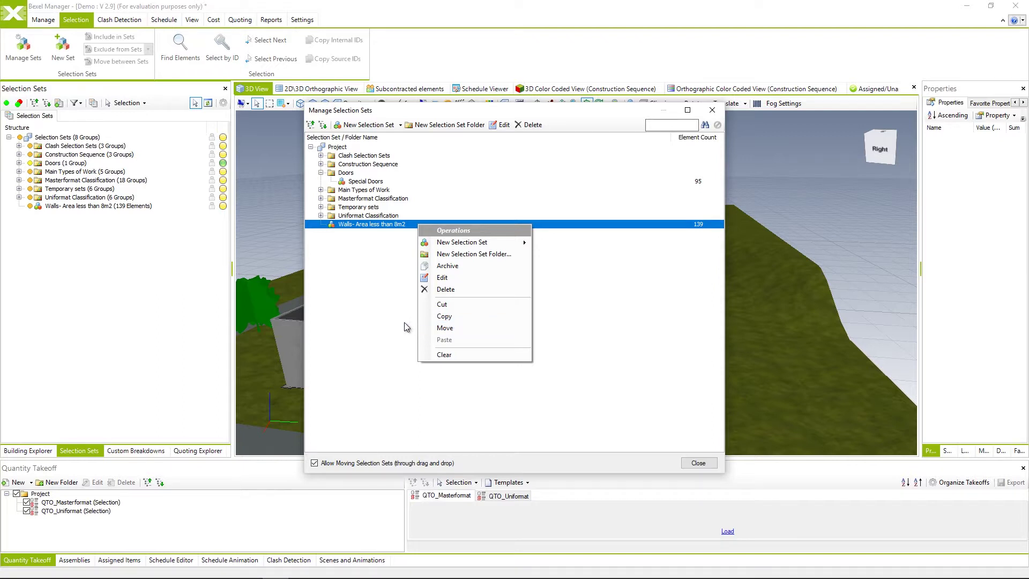
{"action": "left_click", "coordinate": [440, 327]}
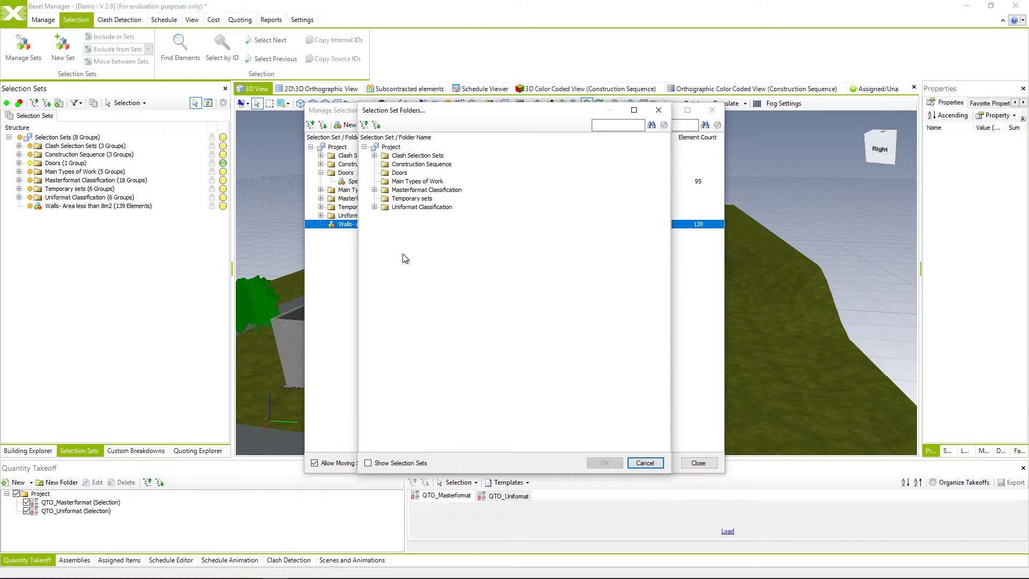
{"action": "left_click", "coordinate": [401, 173]}
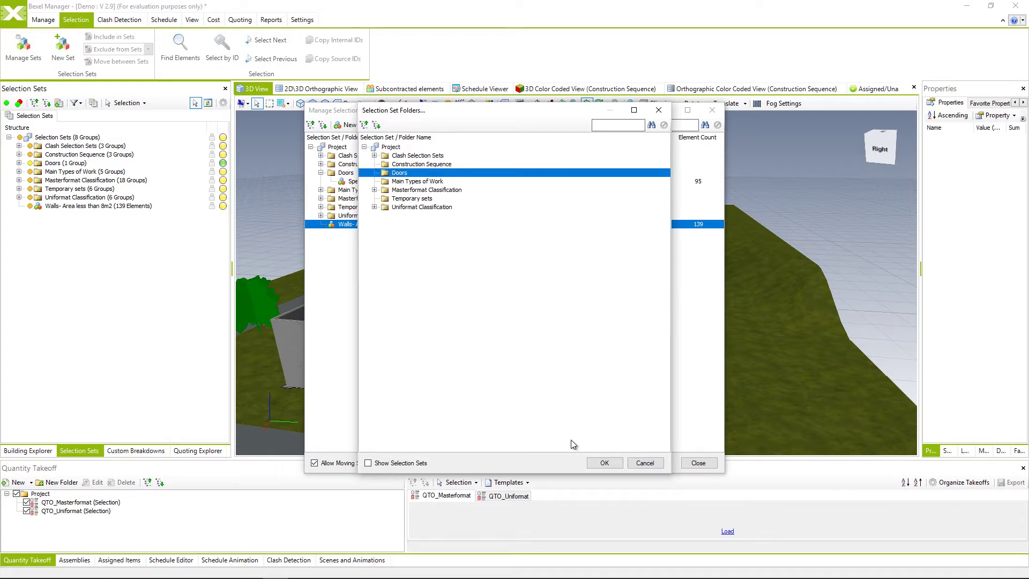
{"action": "left_click", "coordinate": [603, 462]}
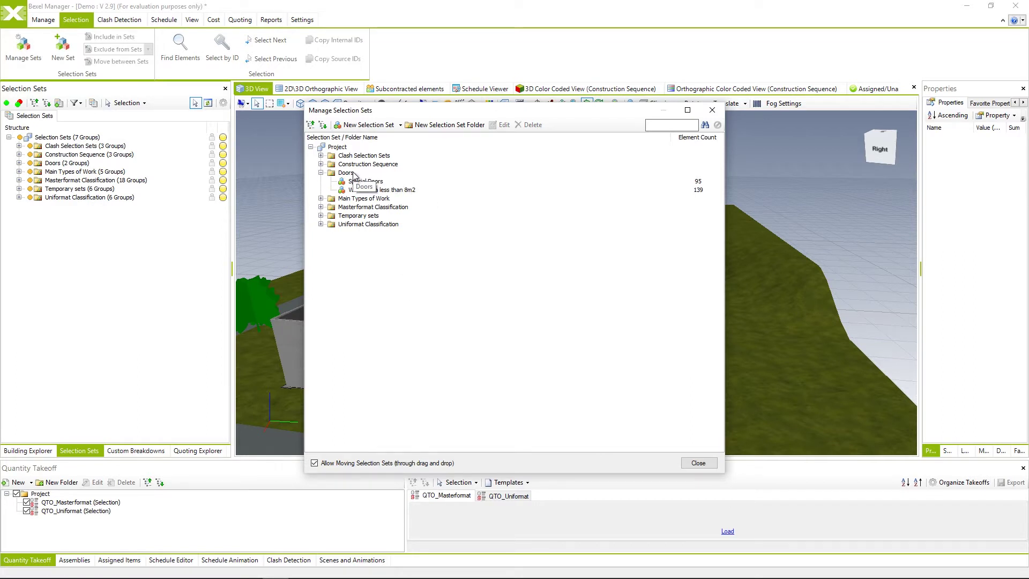
Step: Move 'Walls- Area less than 8m2' from Doors back to Project
{"action": "left_click", "coordinate": [371, 194]}
{"action": "right_click", "coordinate": [370, 194]}
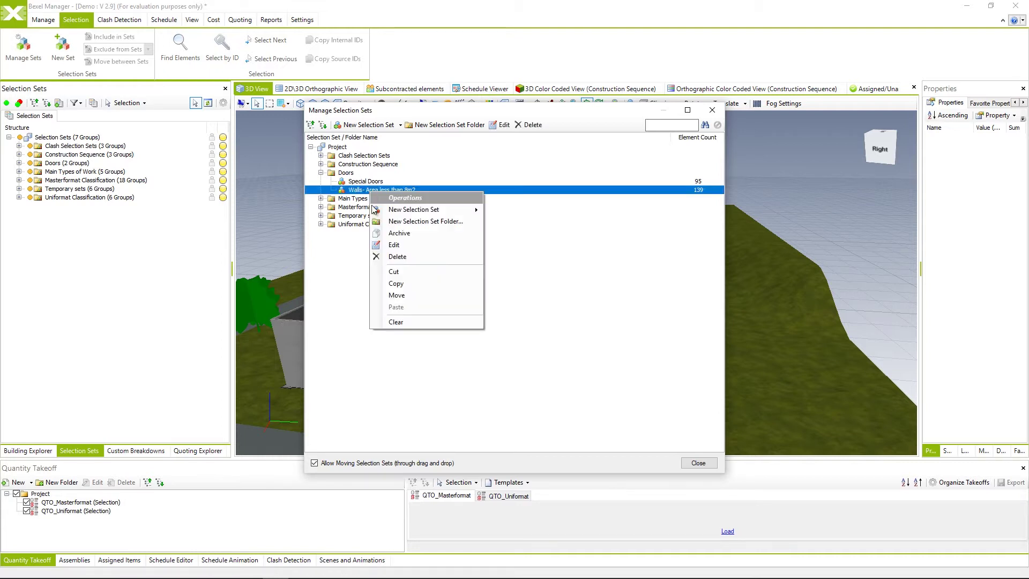
{"action": "left_click", "coordinate": [403, 297]}
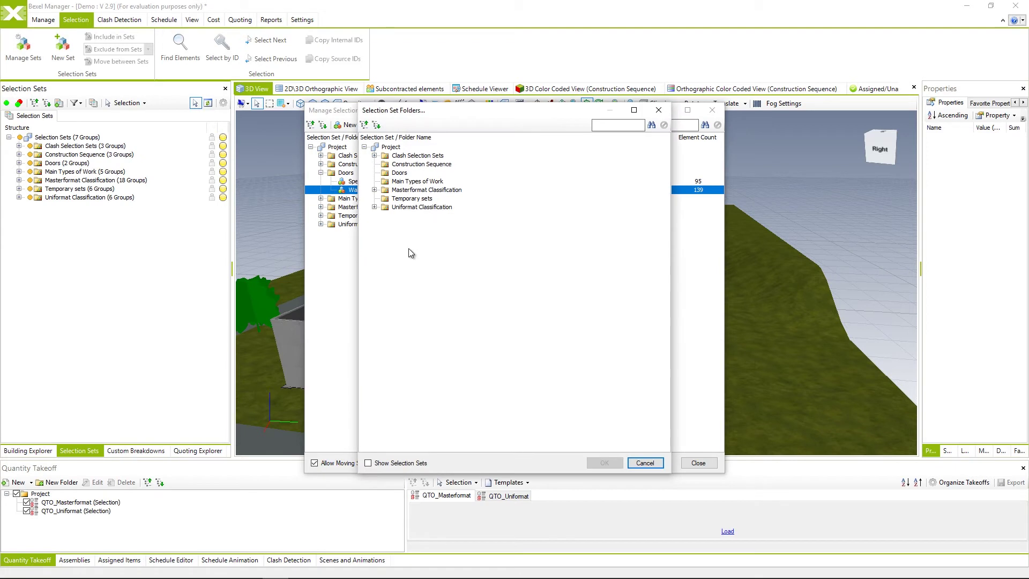
{"action": "left_click", "coordinate": [391, 148]}
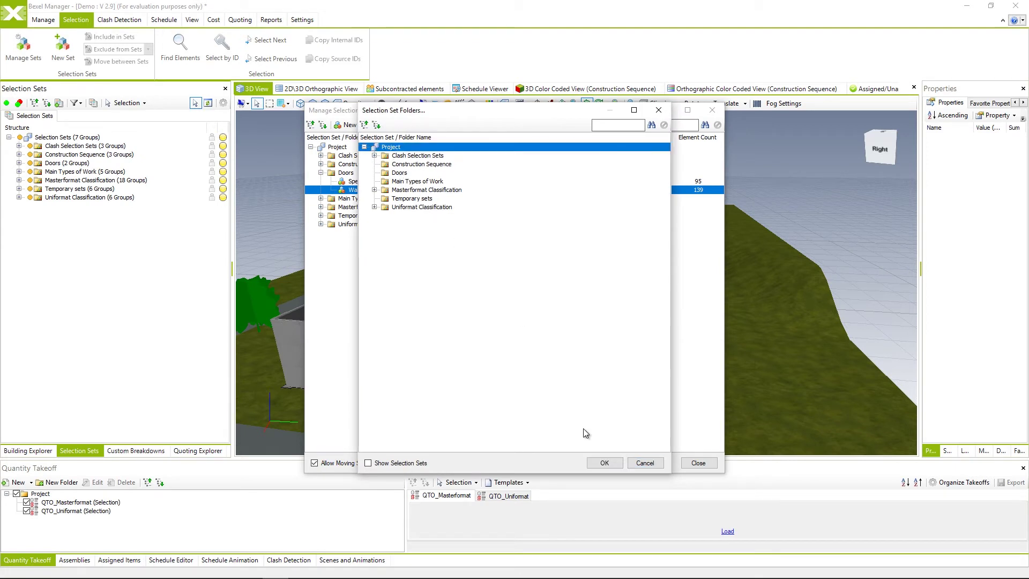
{"action": "left_click", "coordinate": [604, 463]}
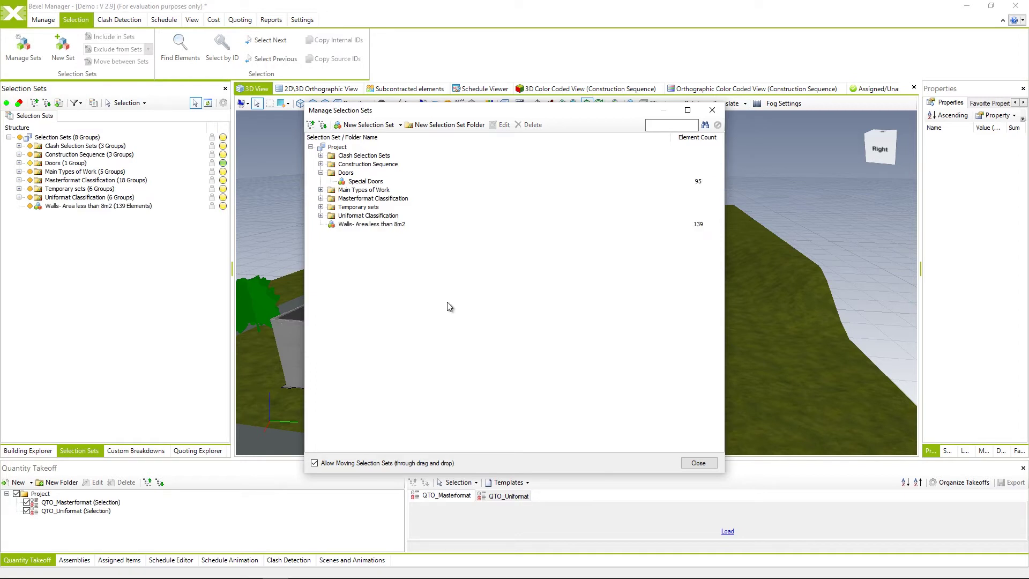
{"action": "left_click", "coordinate": [376, 224]}
{"action": "right_click", "coordinate": [376, 224]}
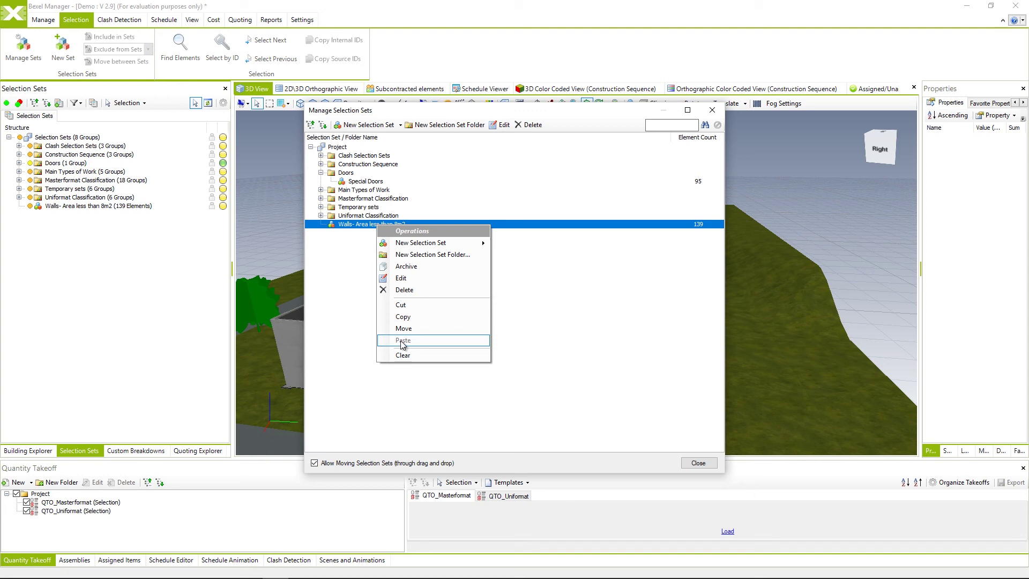
{"action": "left_click", "coordinate": [357, 324]}
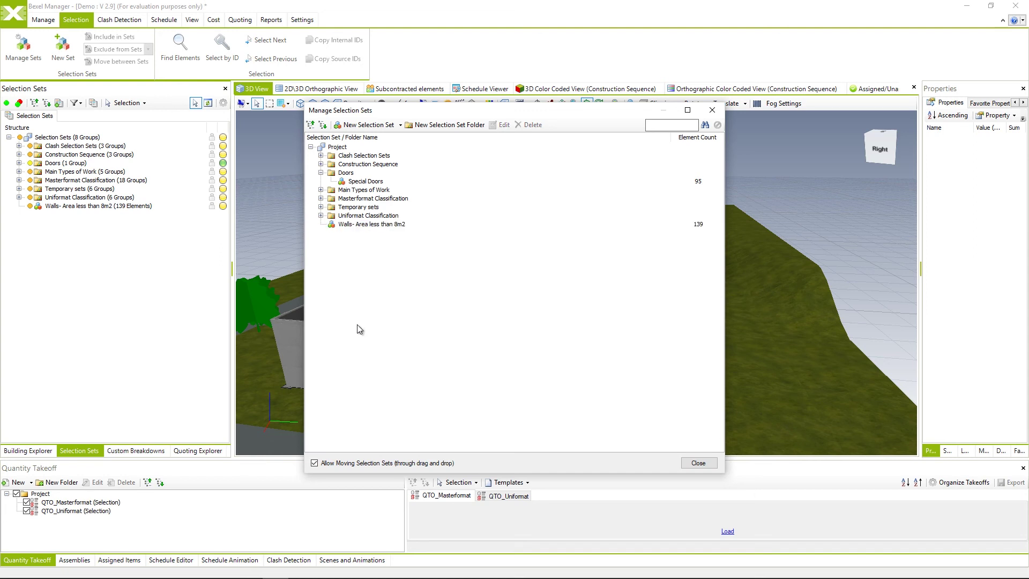